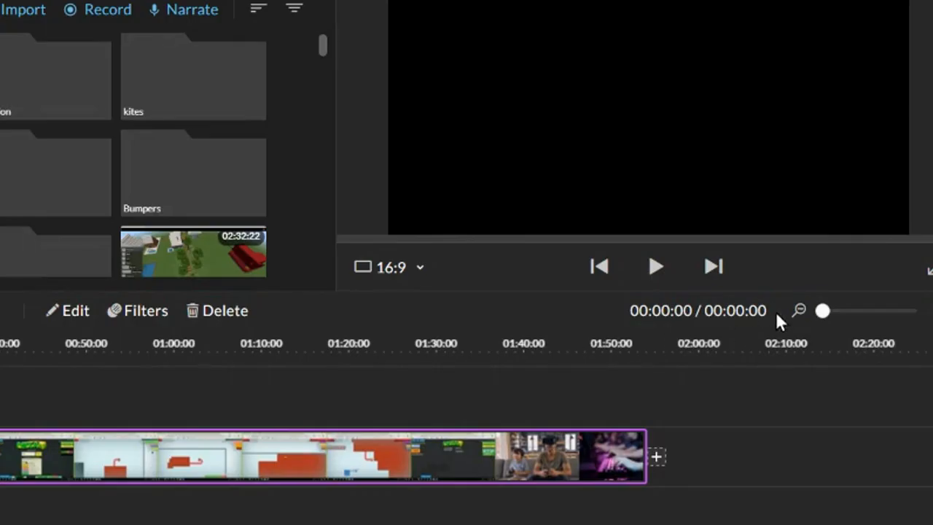
Check the timeline zoom control and display the types of track that can be added
mouse_move(810, 311)
drag(819, 311, 819, 311)
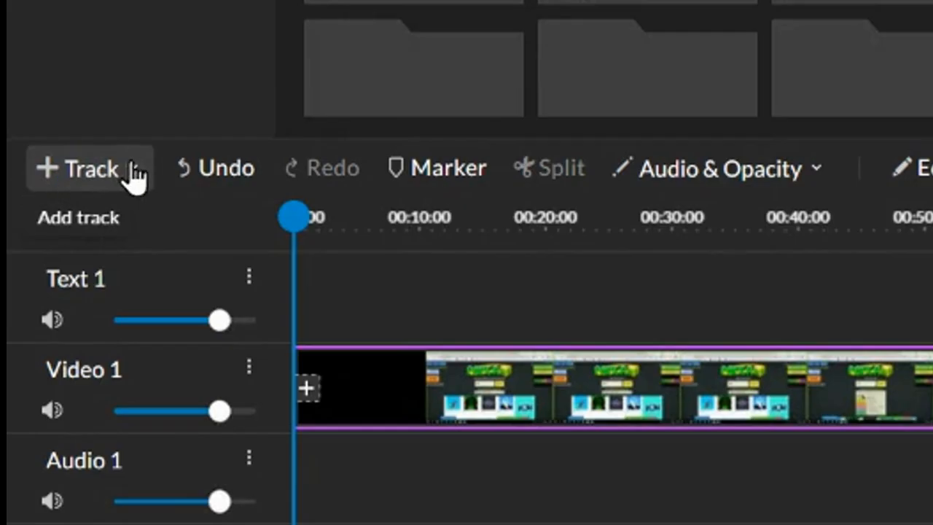
click(134, 171)
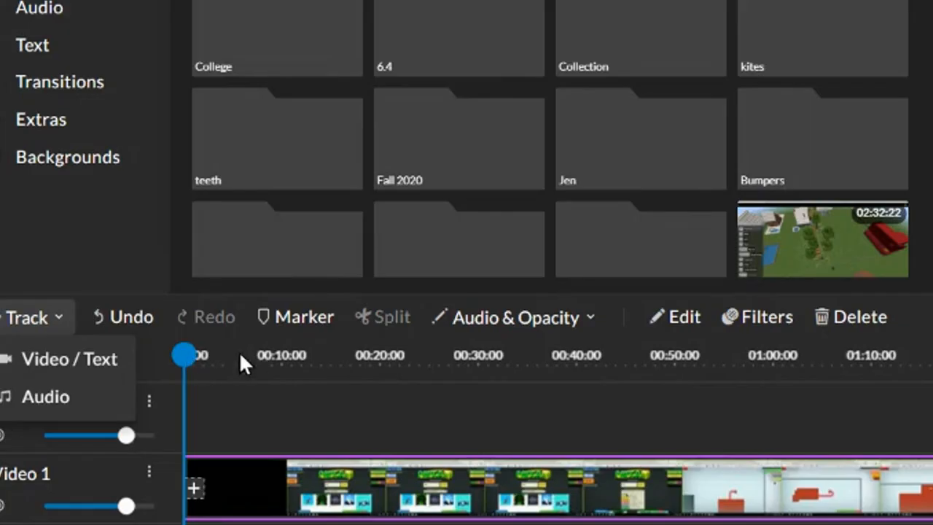
Add a marker titled "asdf" to the timeline at 00:06:23
click(254, 352)
drag(187, 355, 251, 356)
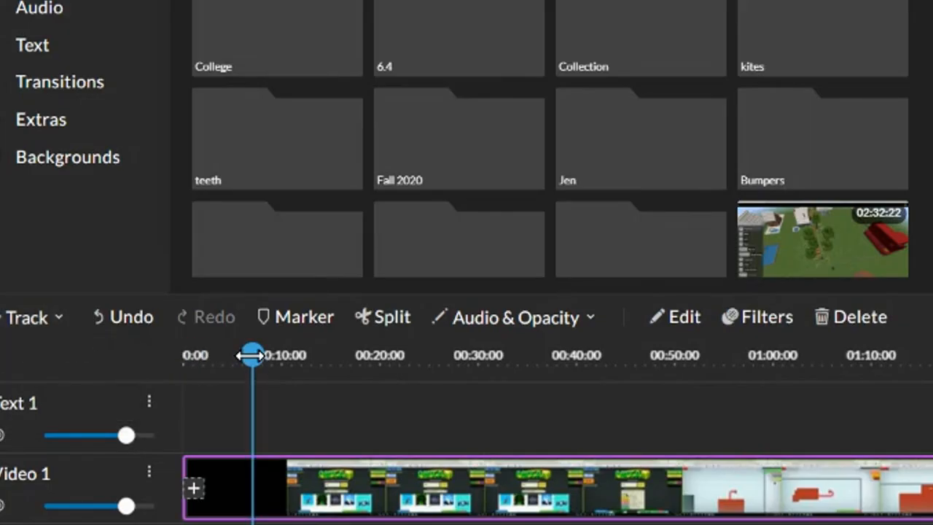
click(290, 318)
click(346, 66)
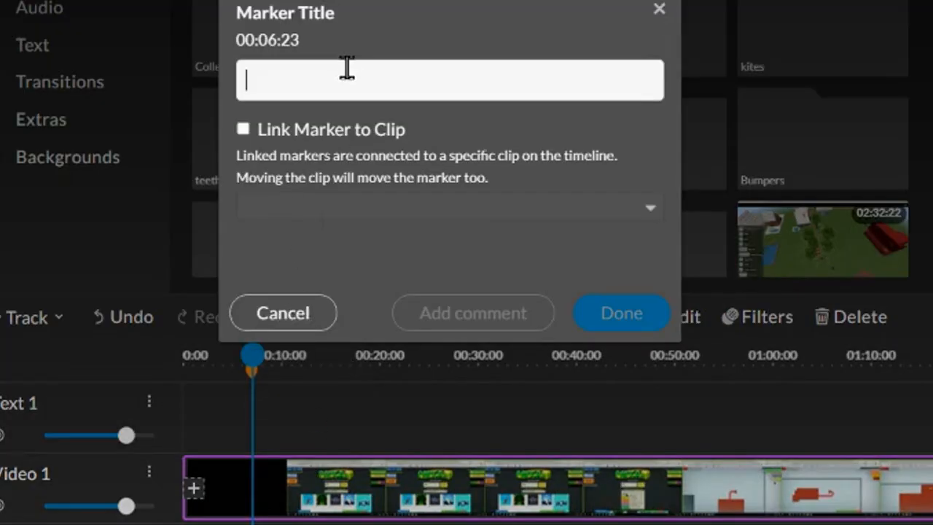
text(asdf)
click(596, 314)
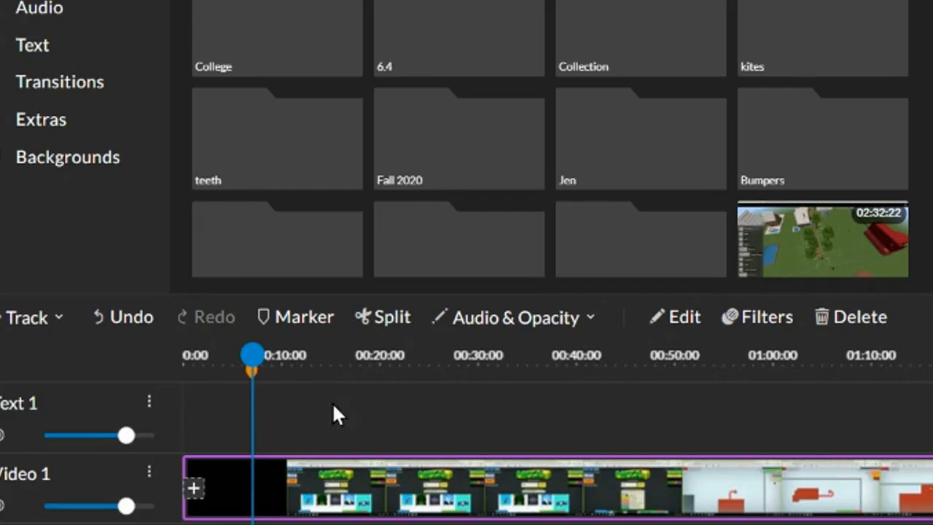
Split the Video 1 clip at 00:23:56 and select its second part
click(388, 378)
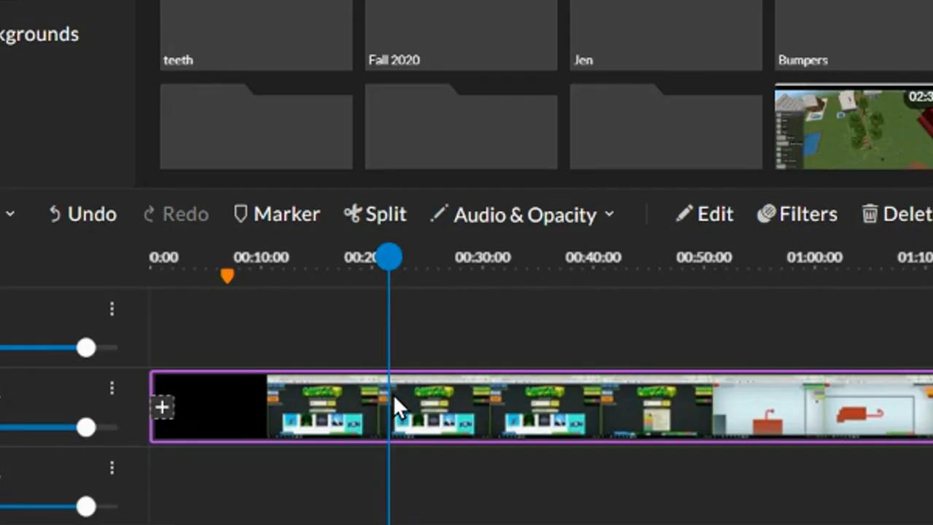
click(416, 354)
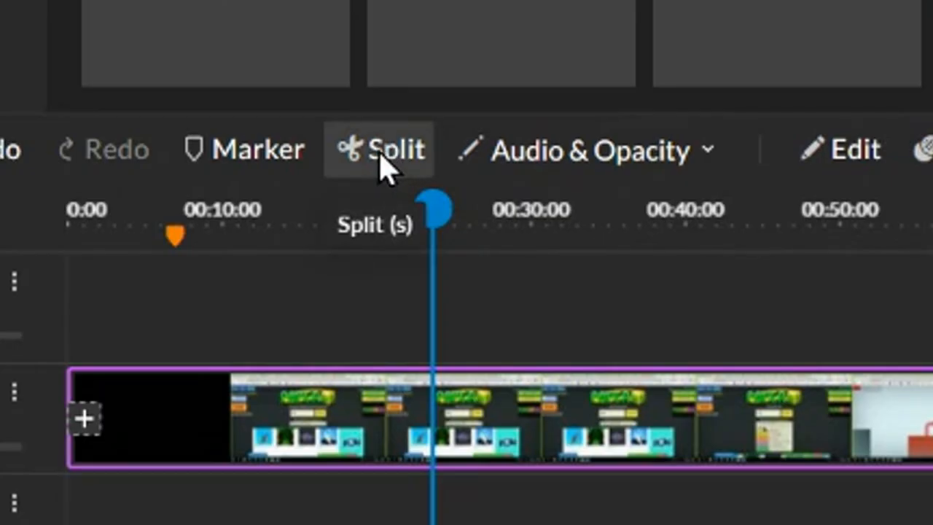
click(377, 154)
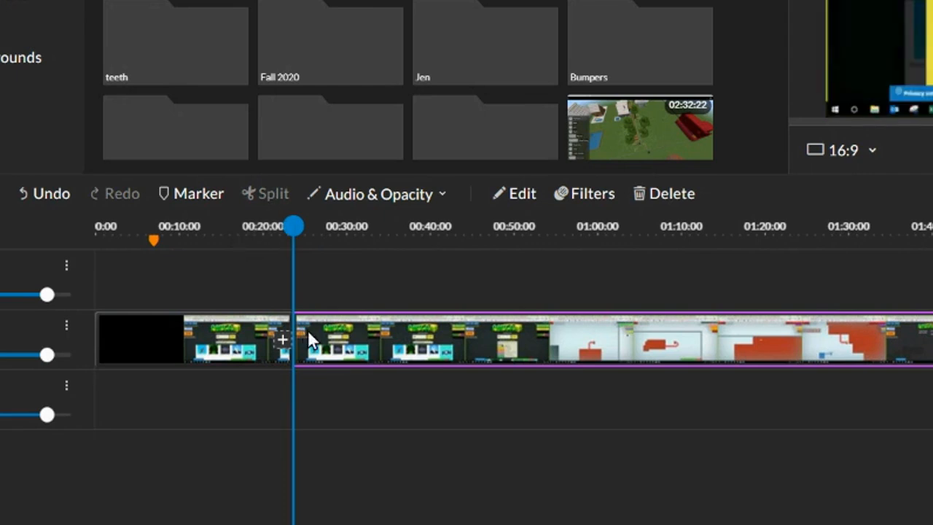
click(426, 264)
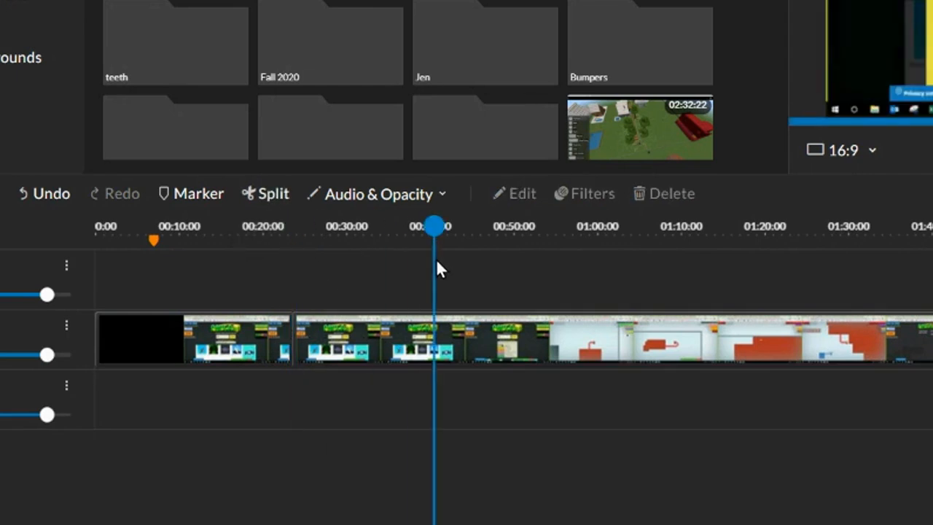
drag(367, 337, 405, 331)
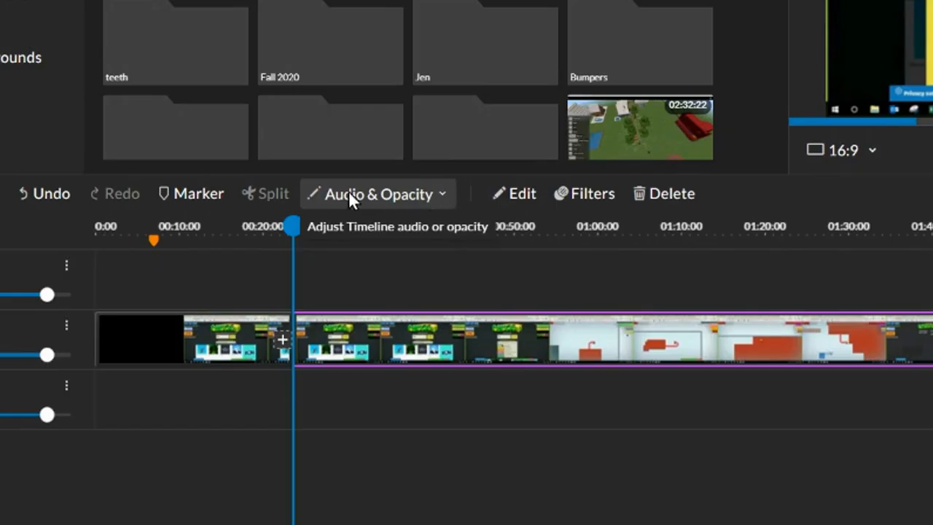
Show the audio level on the timeline clips and look at the opacity level option
click(446, 194)
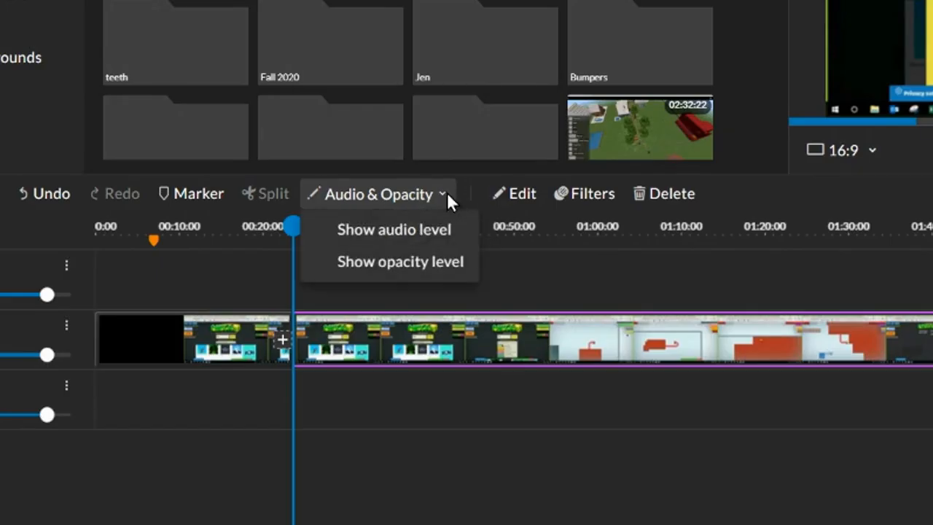
click(405, 232)
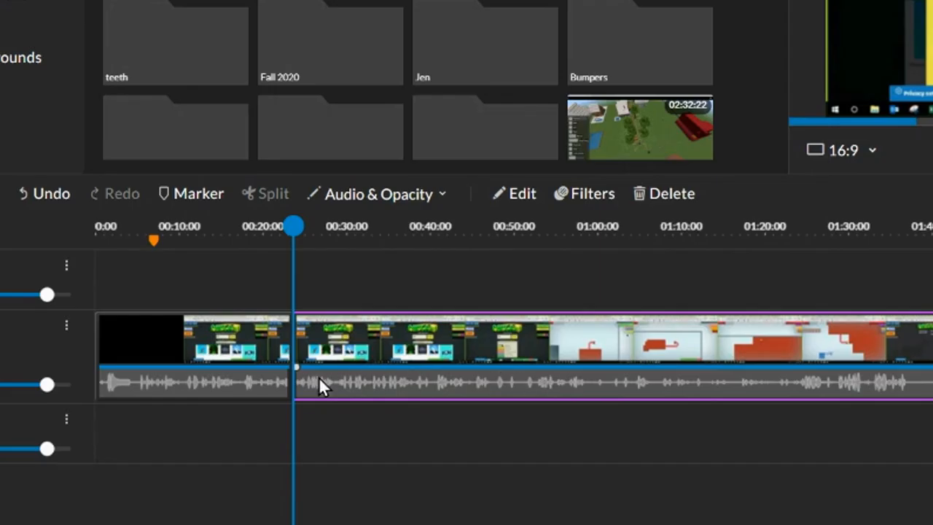
click(443, 195)
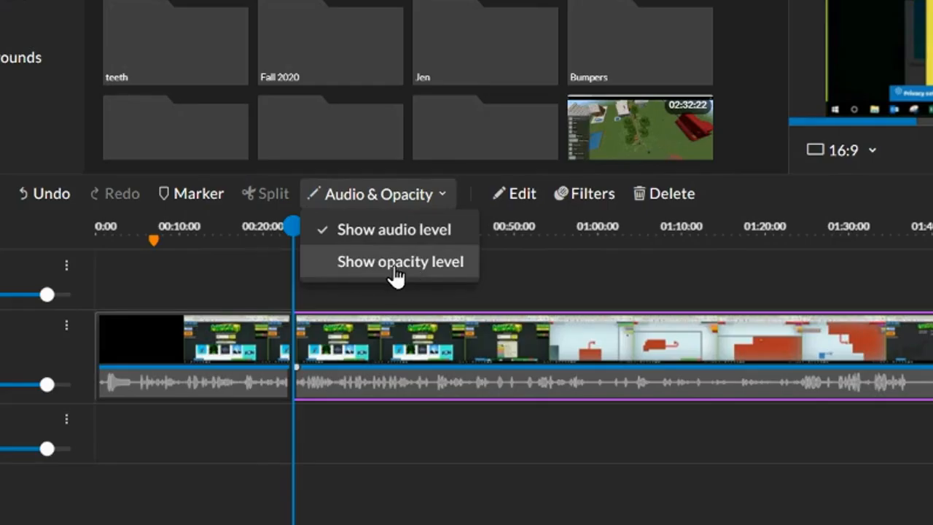
click(537, 275)
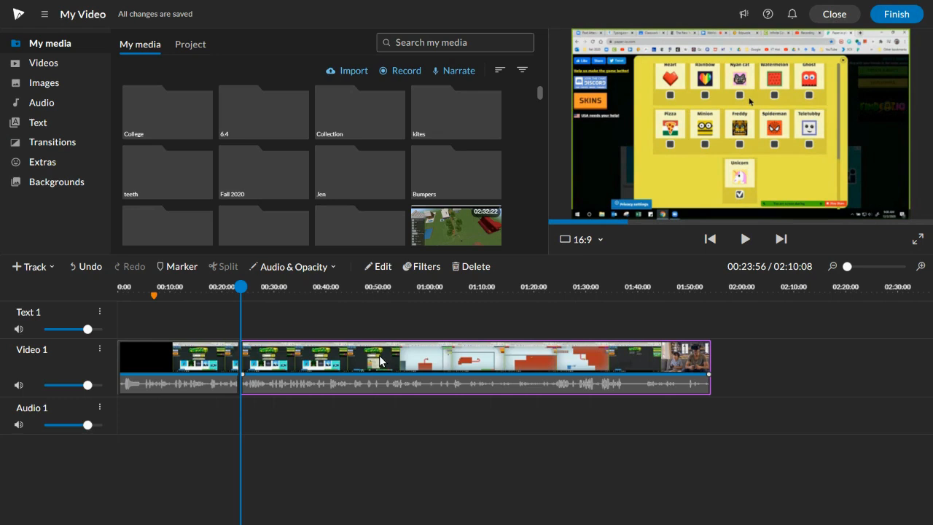
Open the second clip on Video 1 for editing
double_click(333, 361)
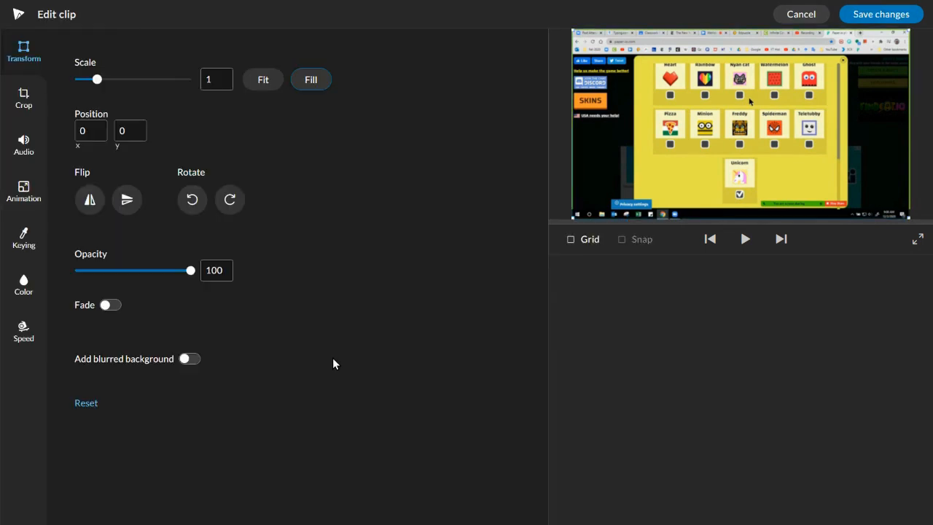
click(789, 18)
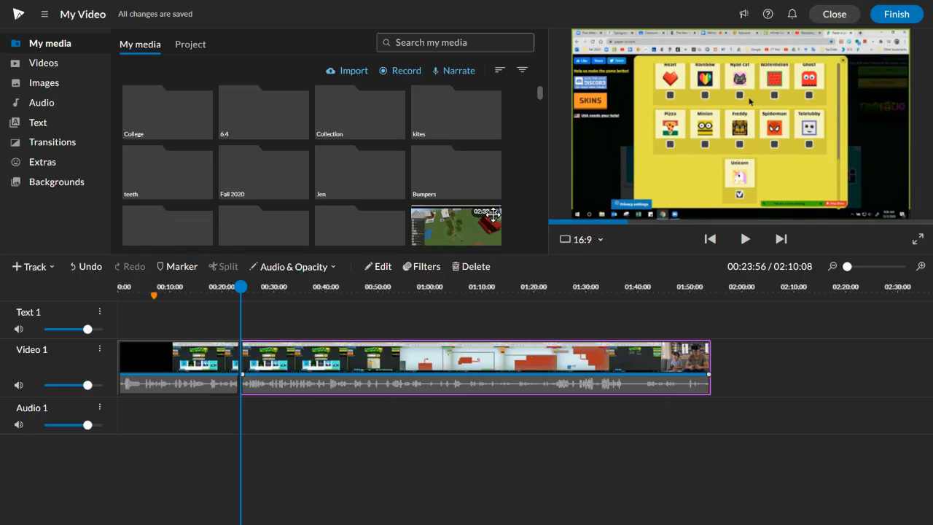
click(380, 267)
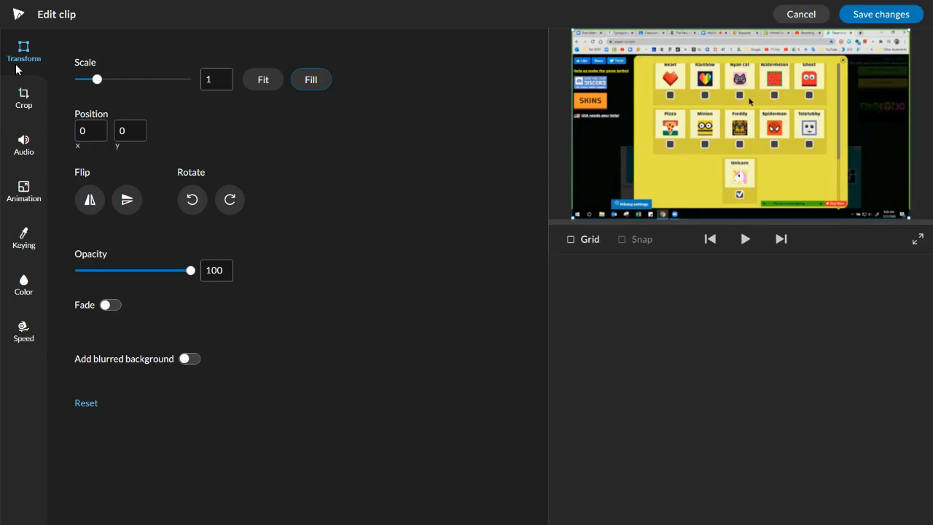
Try transforming the clip with scale 1.41, position -750, 36, and horizontal and vertical flips
drag(101, 83, 107, 79)
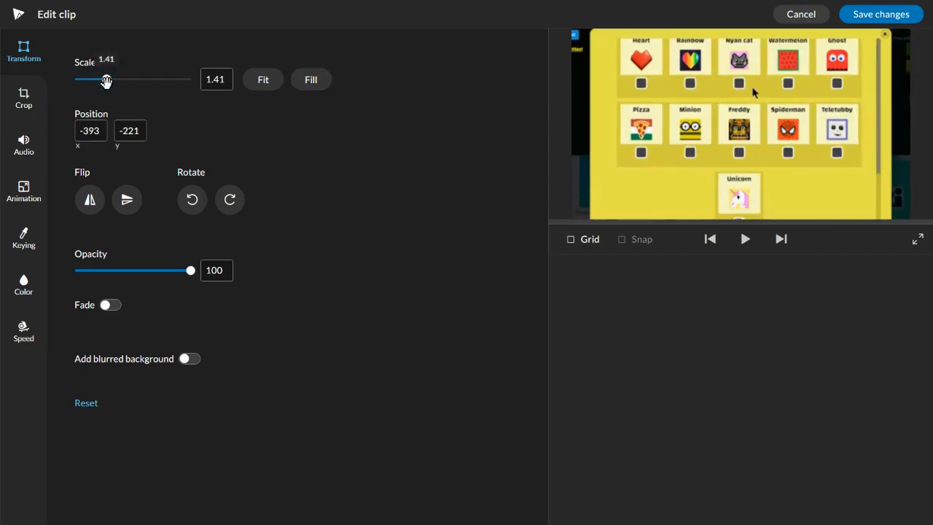
drag(764, 151, 583, 179)
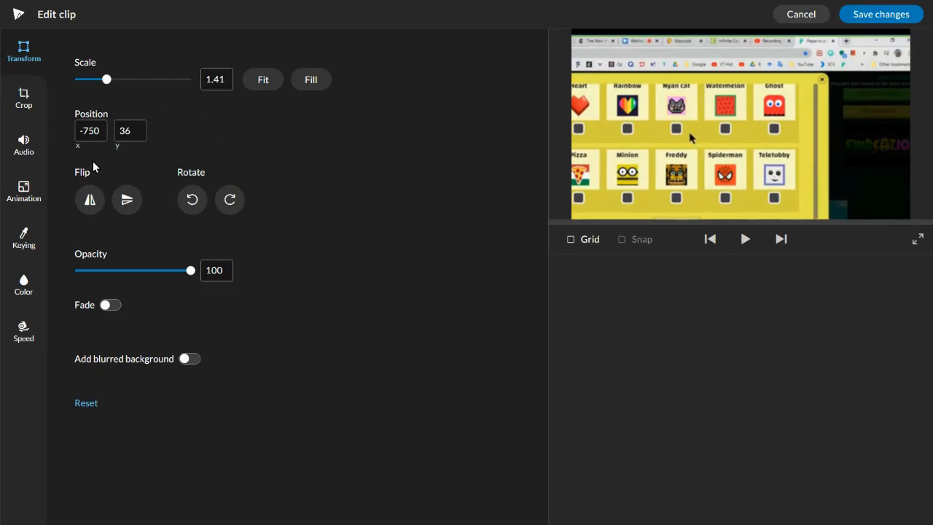
click(90, 201)
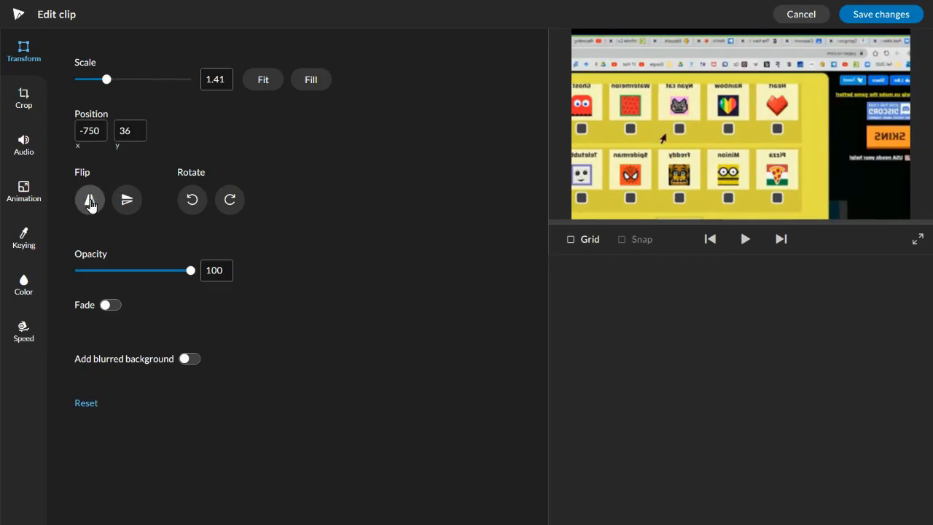
click(125, 205)
mouse_move(190, 270)
mouse_down()
mouse_move(92, 272)
mouse_move(205, 271)
mouse_up()
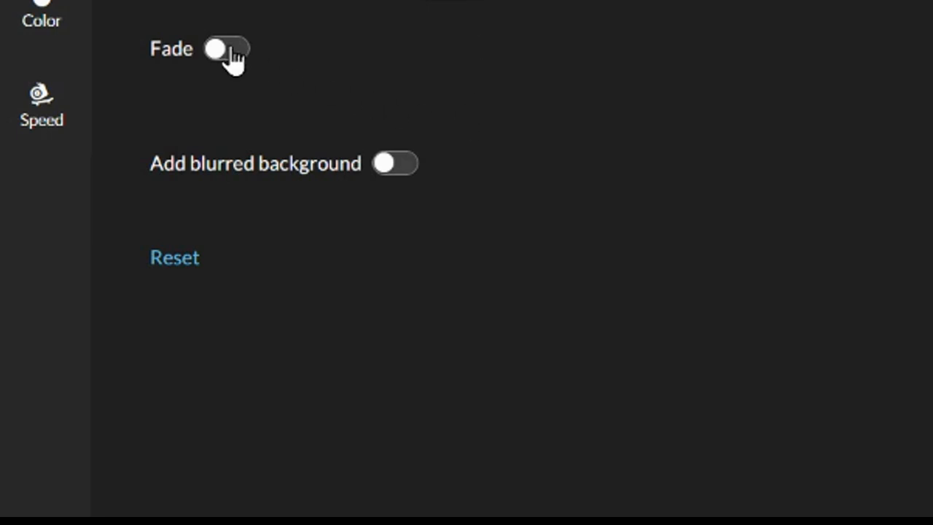
Turn on the clip's visual fade, check the fade-in duration choices and reset the transform settings
click(110, 306)
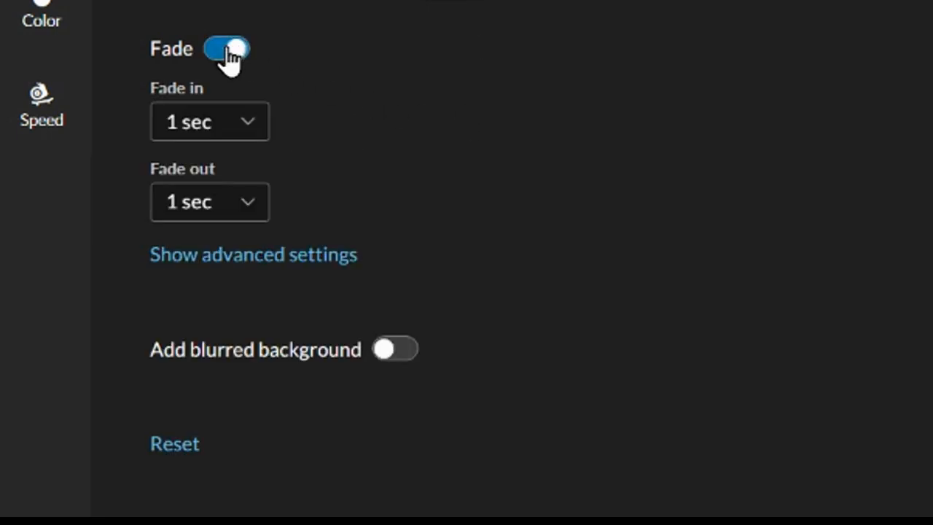
click(245, 138)
click(345, 71)
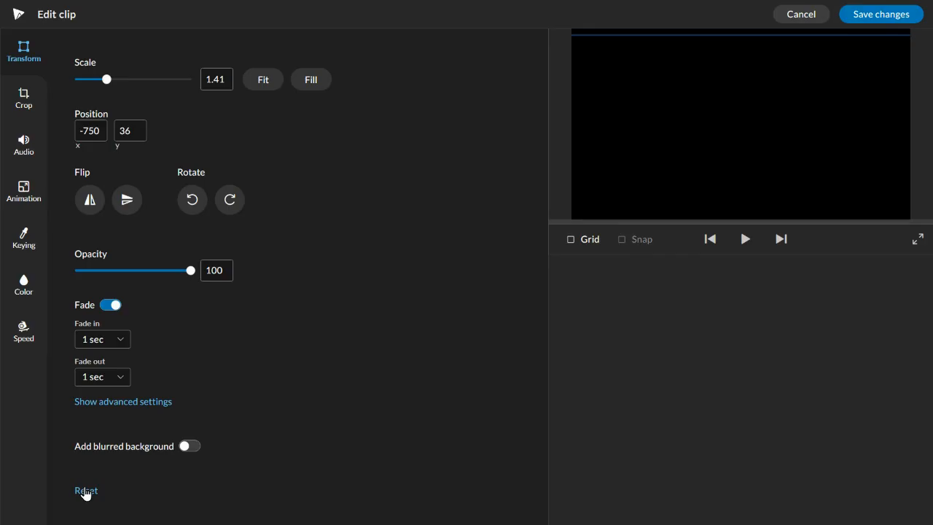
click(174, 437)
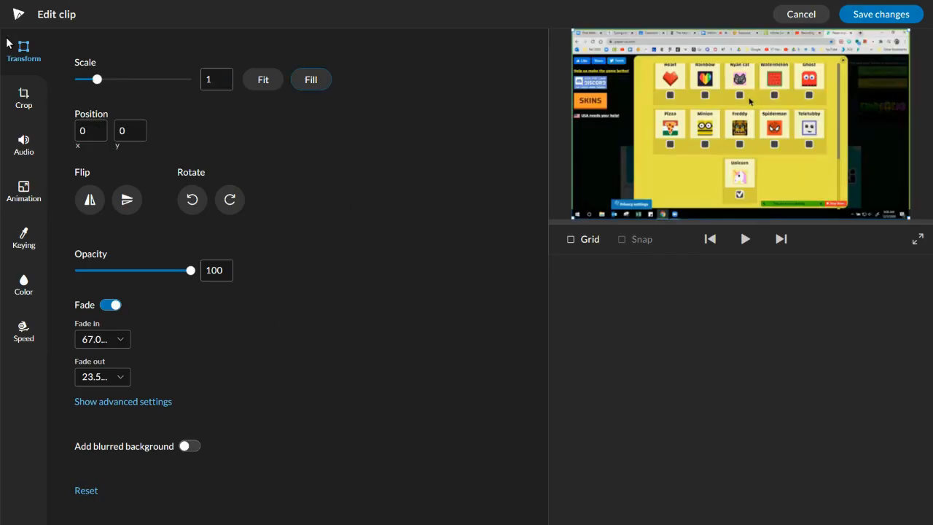
Try cropping the clip by 378 on the left, 366 on the right and at both vertical edges, and reset the crop
click(24, 95)
drag(79, 81, 172, 102)
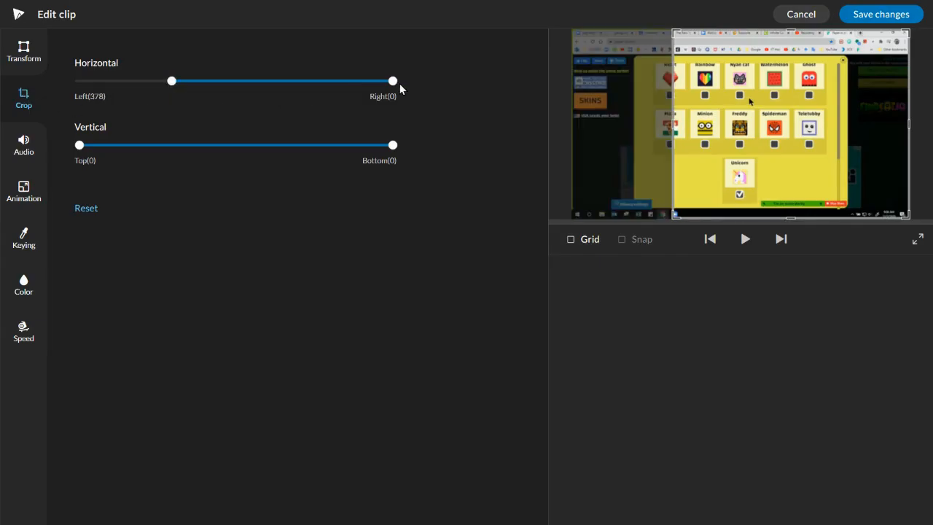
drag(392, 81, 304, 81)
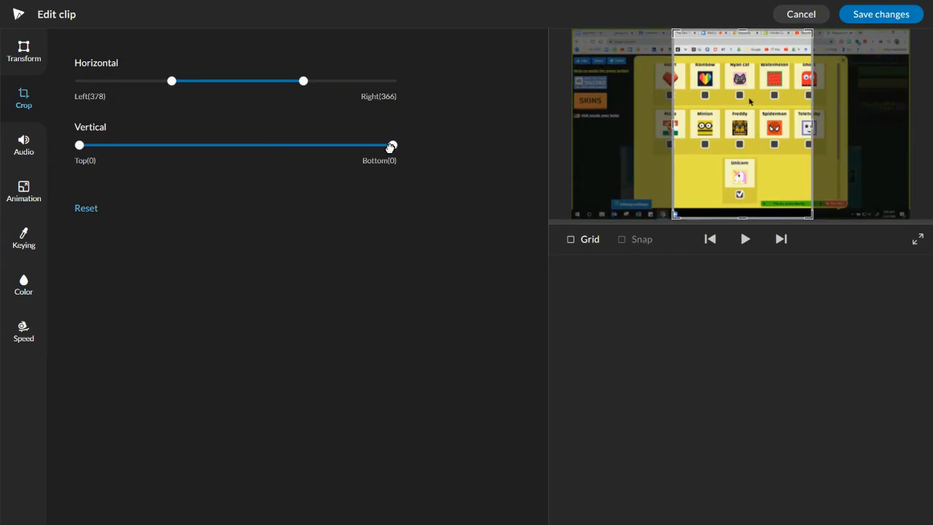
drag(392, 145, 304, 144)
drag(80, 145, 167, 145)
click(85, 209)
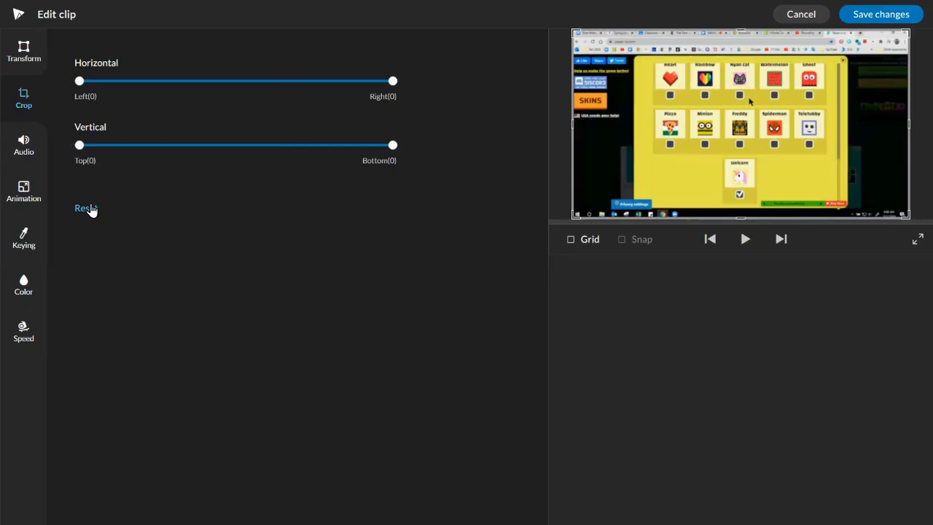
Raise the clip's volume to 396 and turn on a 1 sec audio fade in and fade out
click(23, 144)
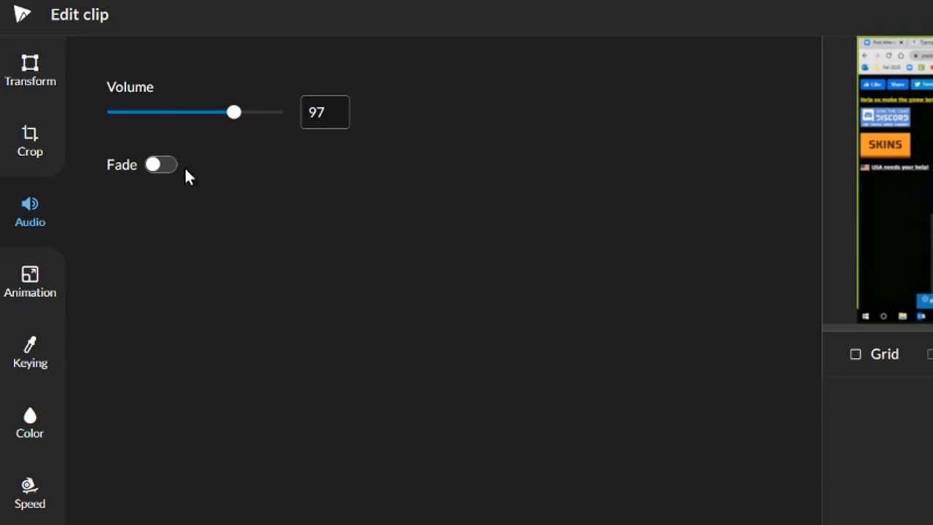
drag(233, 112, 270, 115)
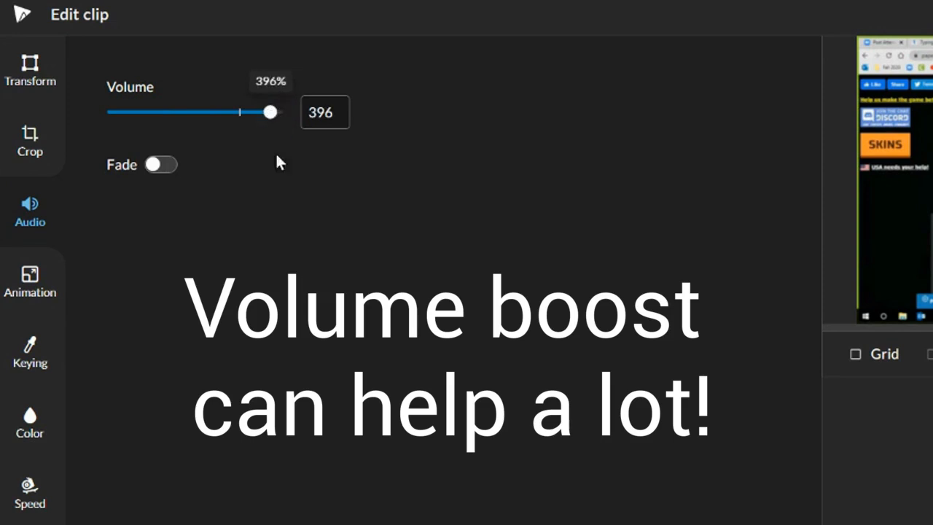
click(150, 166)
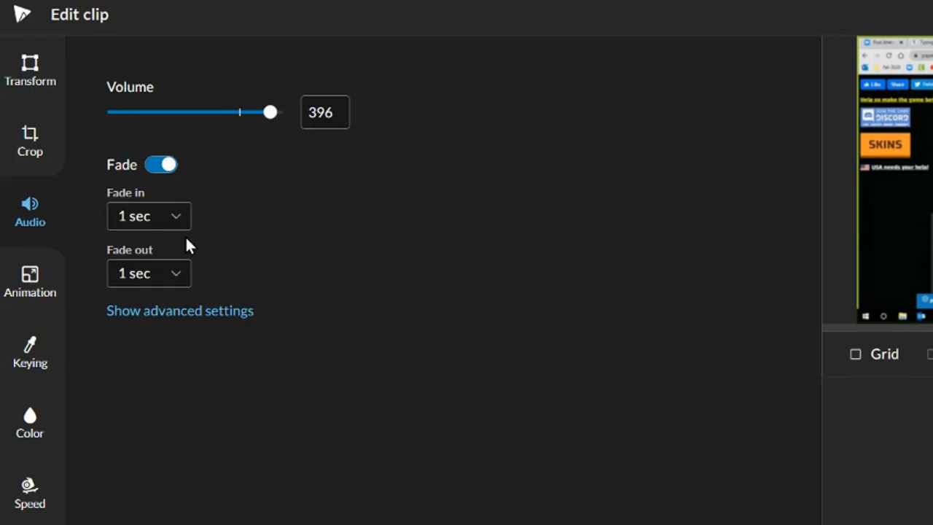
Try keying out the yellow background color eae34b sampled from the preview, and reset the keying
click(32, 277)
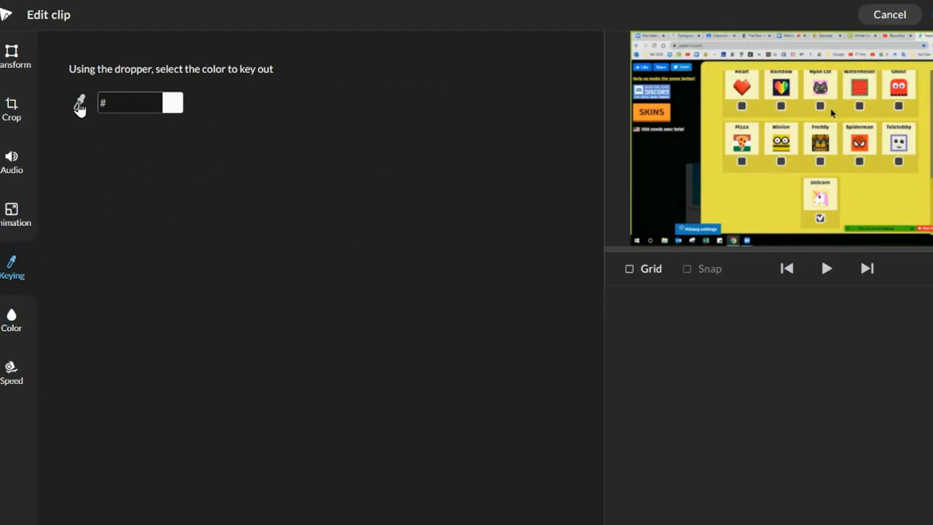
click(79, 107)
click(744, 209)
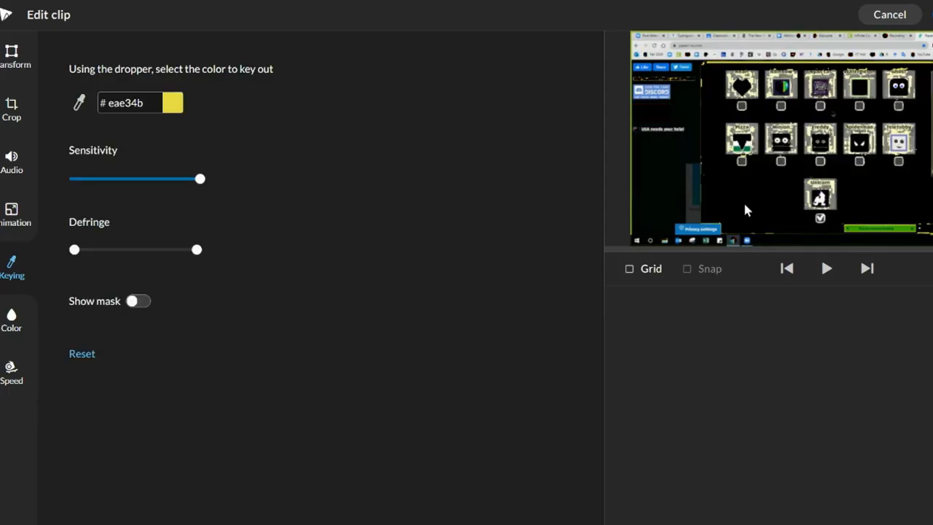
click(84, 354)
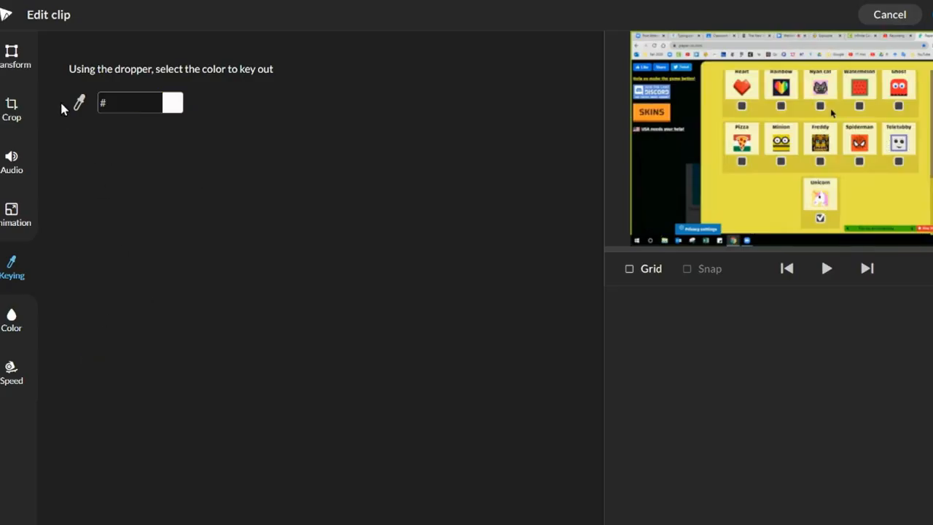
Try a contrast of 44 in the clip's color settings and reset the color adjustments
click(11, 321)
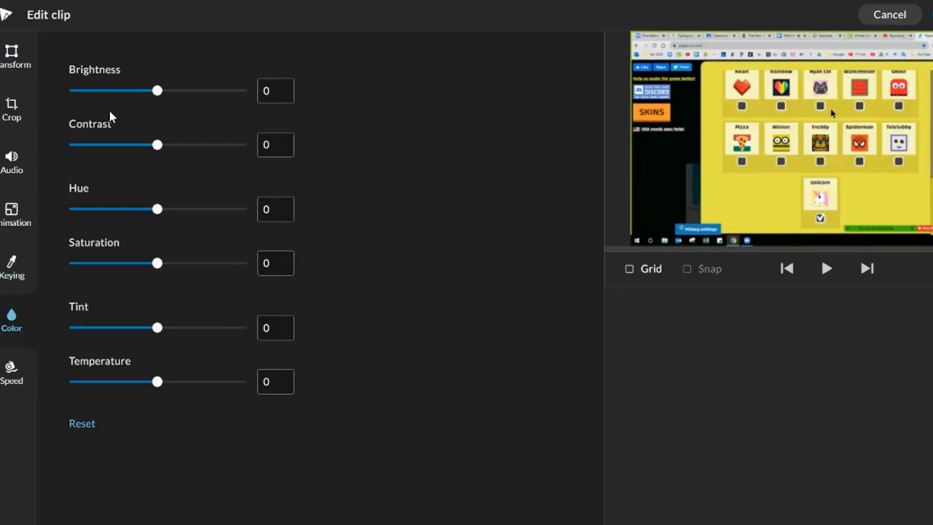
mouse_move(156, 141)
mouse_move(157, 141)
mouse_down()
mouse_move(107, 144)
mouse_move(149, 144)
mouse_up()
click(195, 145)
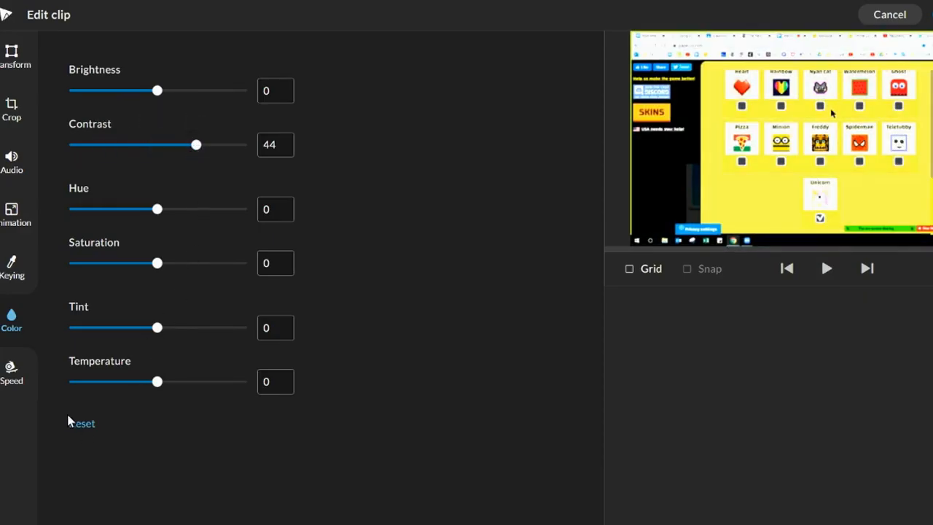
click(85, 424)
Increase the clip's playback speed in its speed settings
click(10, 371)
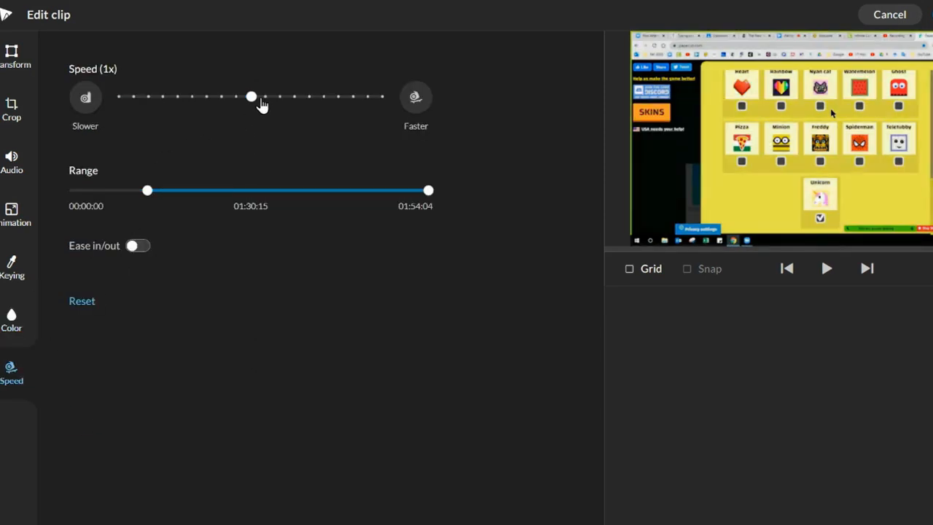
click(415, 99)
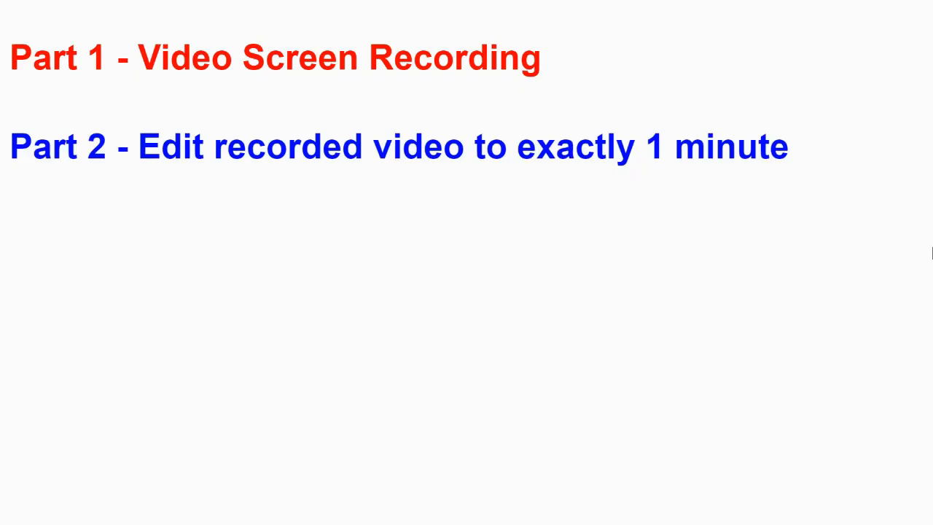
click(932, 253)
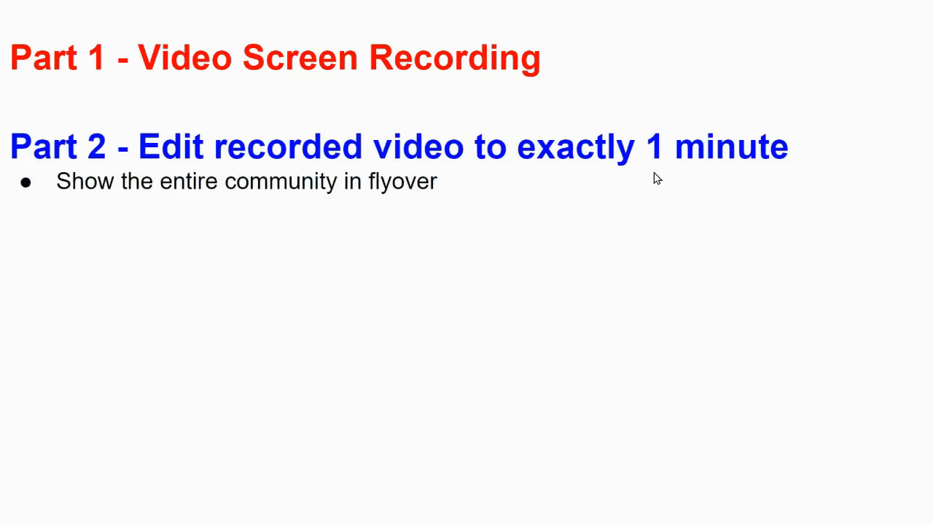
click(86, 216)
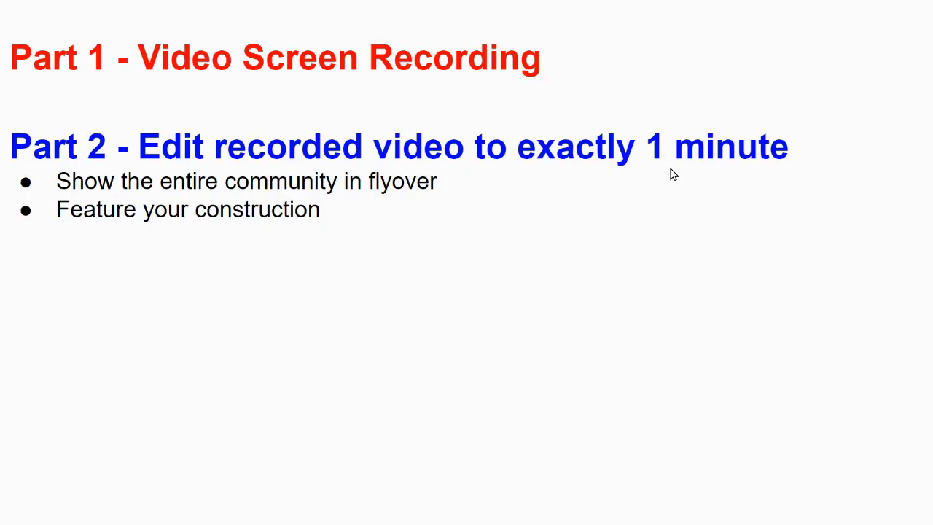
click(614, 175)
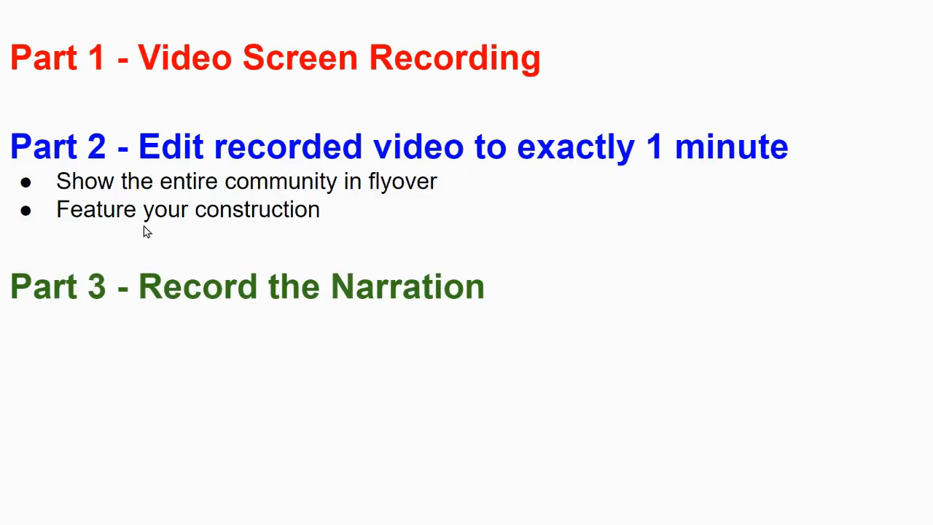
click(542, 293)
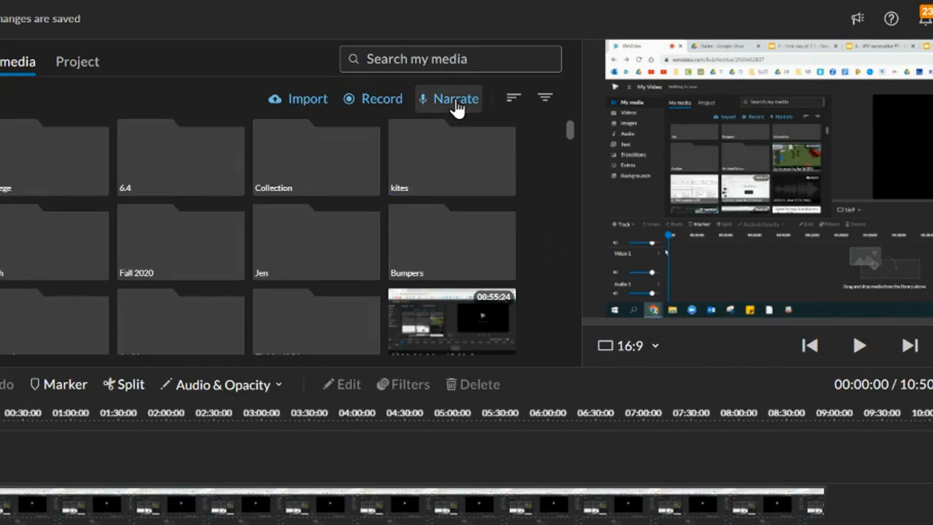
Record a voice narration for the timeline video using the default Microphone Array (Realtek Audio) as the audio source
click(457, 106)
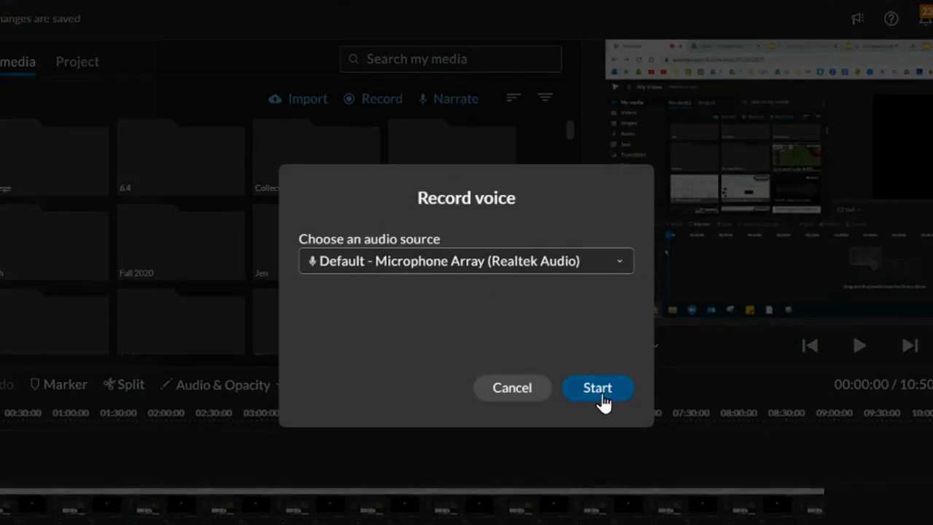
click(597, 388)
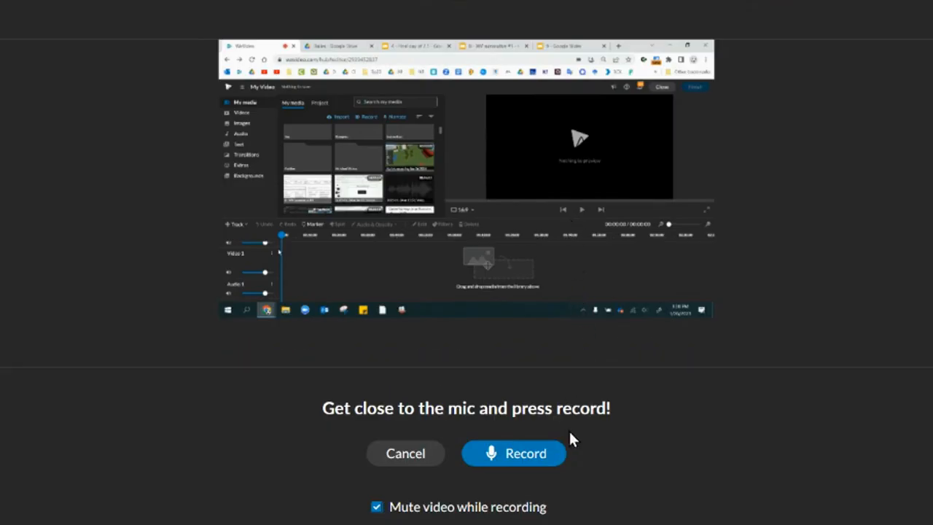
click(525, 454)
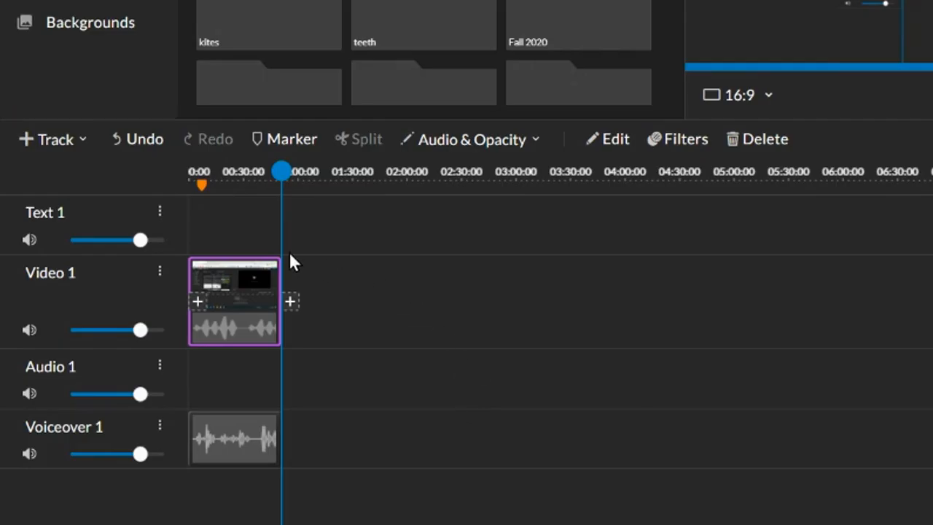